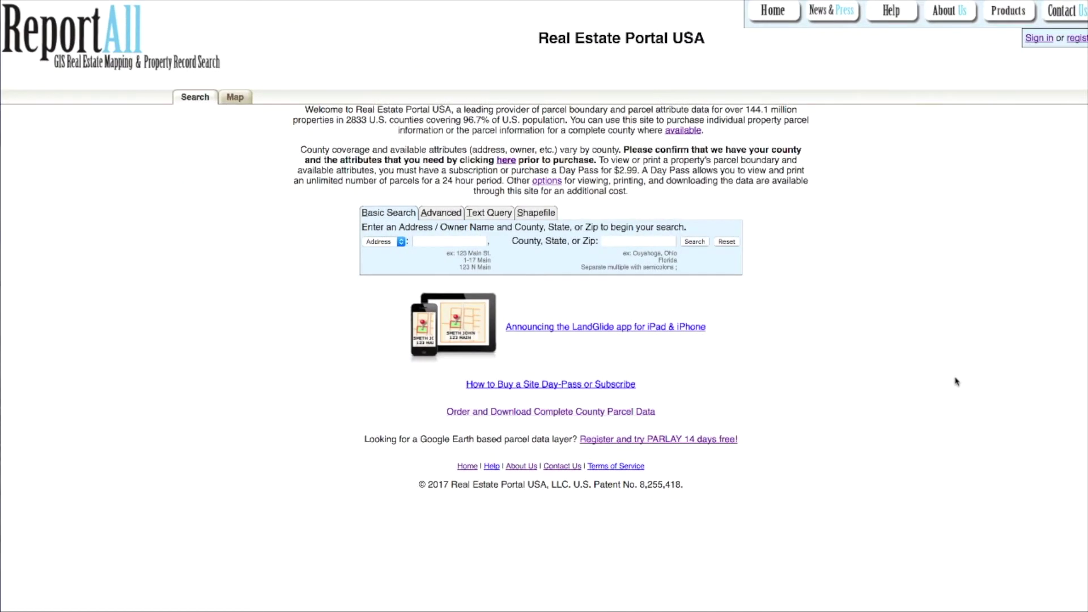
- View the LandGlide App details from ReportAll's Products page, then return to the products overview
click(1003, 14)
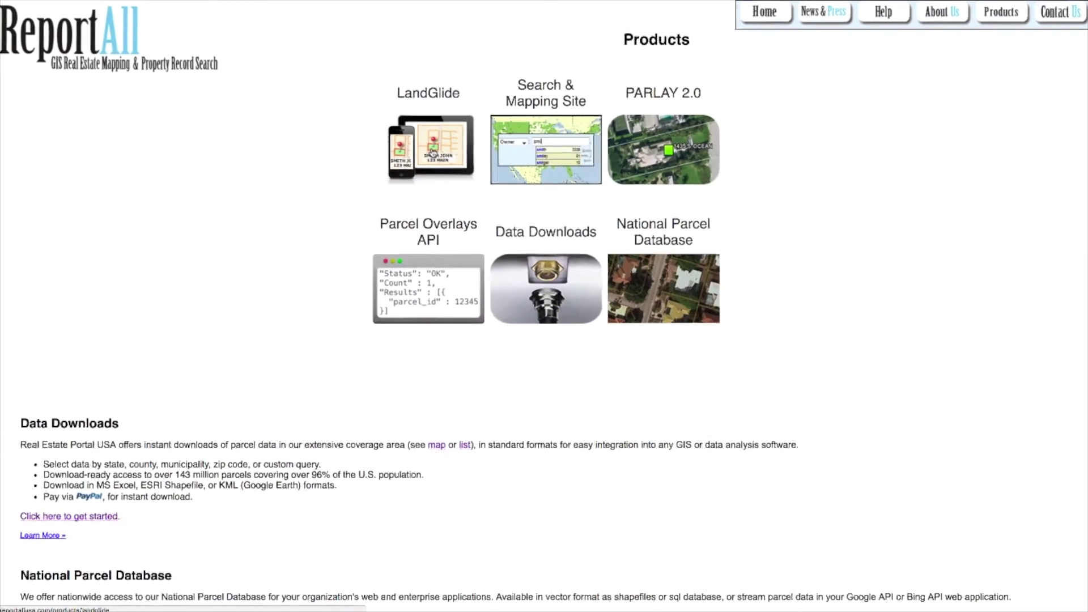
click(493, 340)
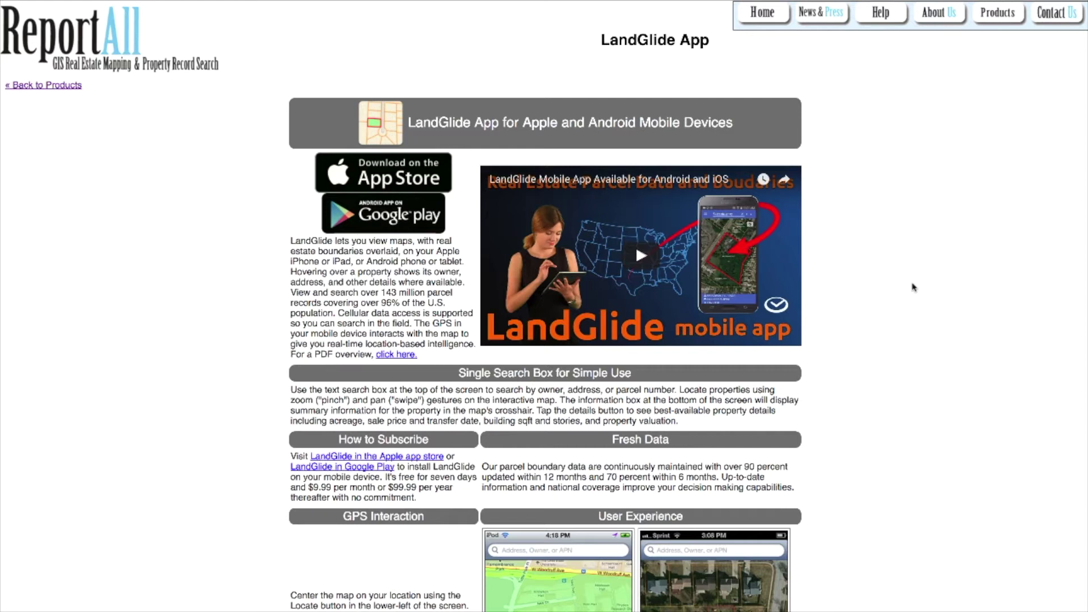
click(63, 86)
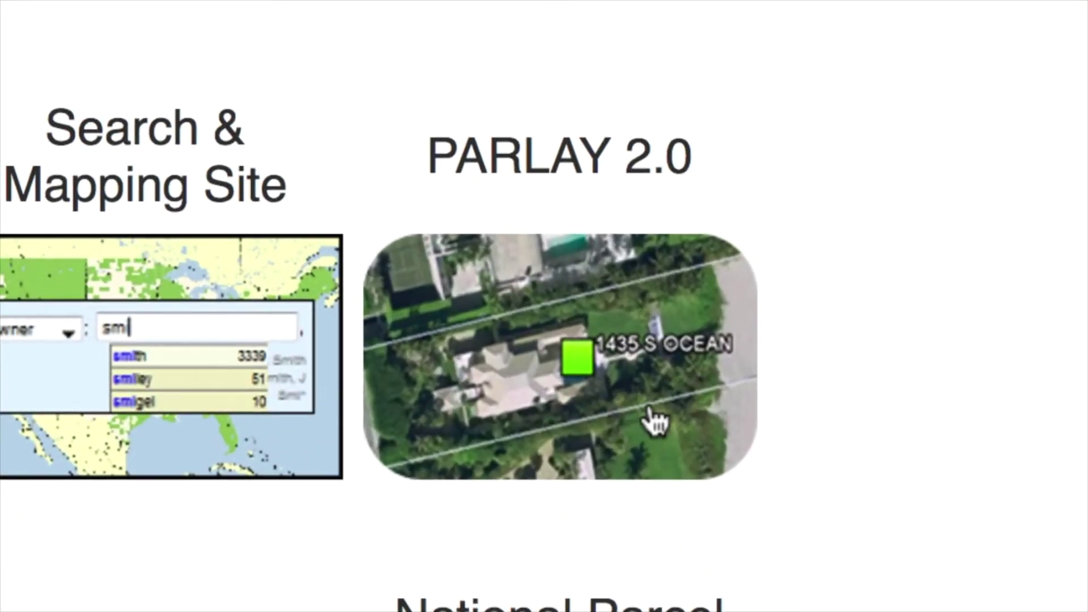
- Open the PARLAY 2.0 page and download its parcel layer KMZ for Google Earth
click(652, 422)
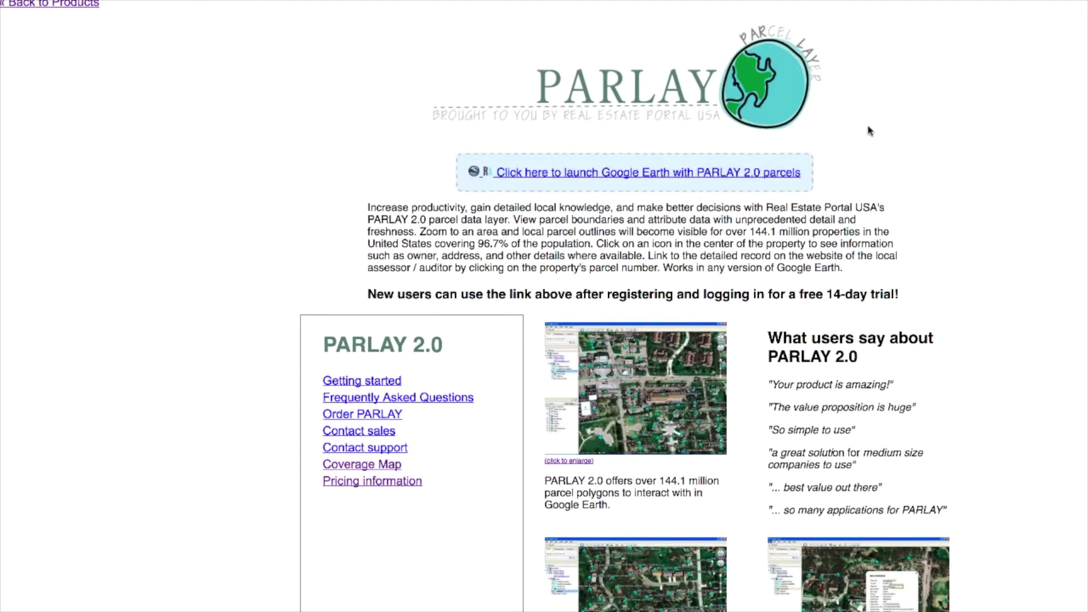
click(741, 175)
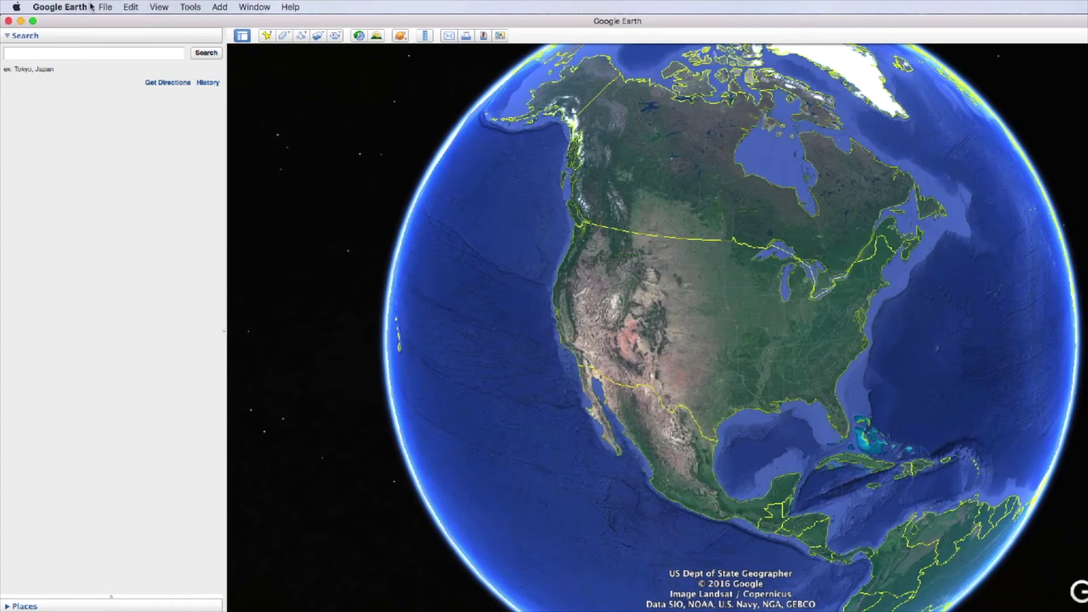
- Load the PARLAY parcel layer .kmz from the Desktop and enlarge the Places panel
click(108, 8)
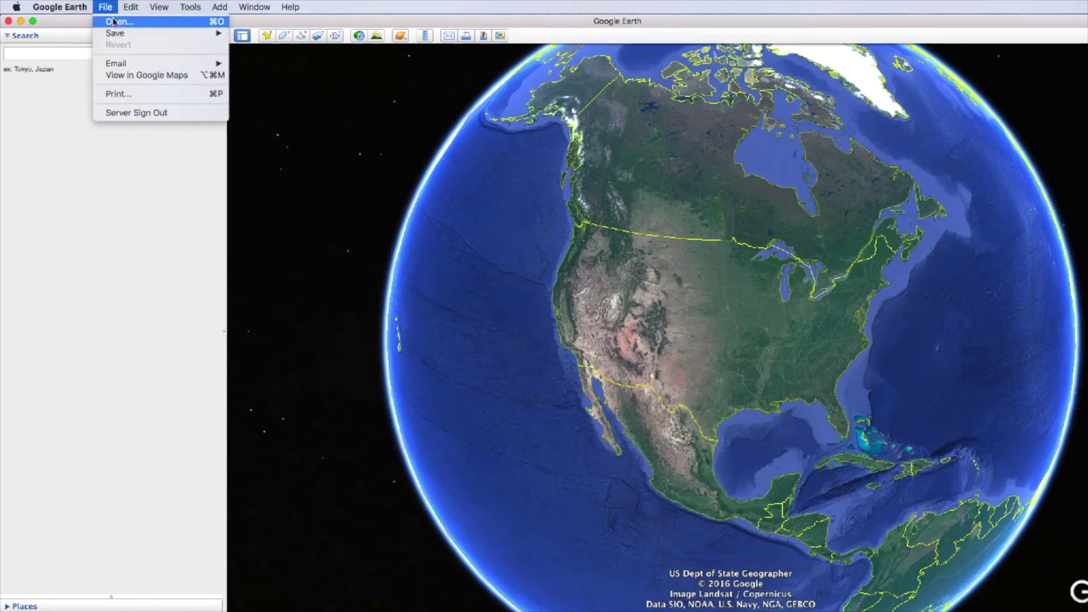
click(117, 25)
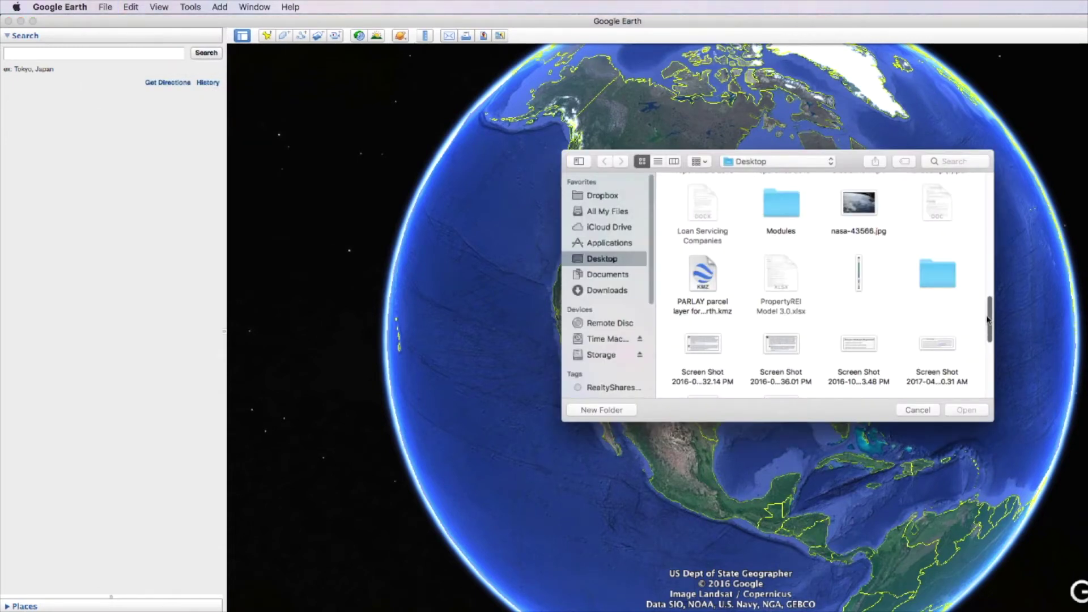
click(695, 275)
click(966, 409)
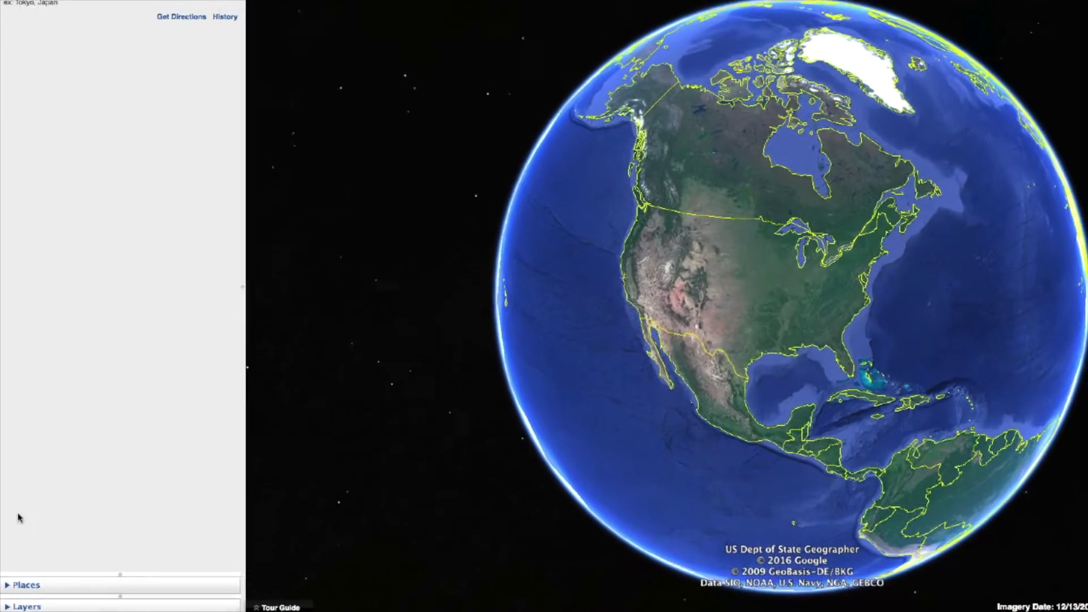
click(7, 583)
drag(118, 501, 129, 412)
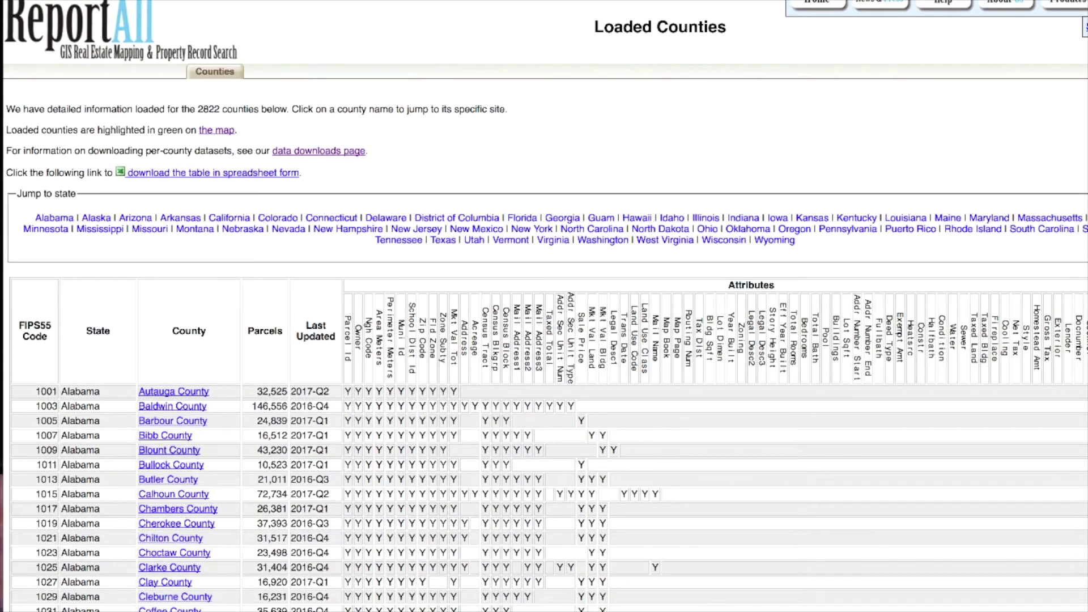
scroll(544, 339, down, 20)
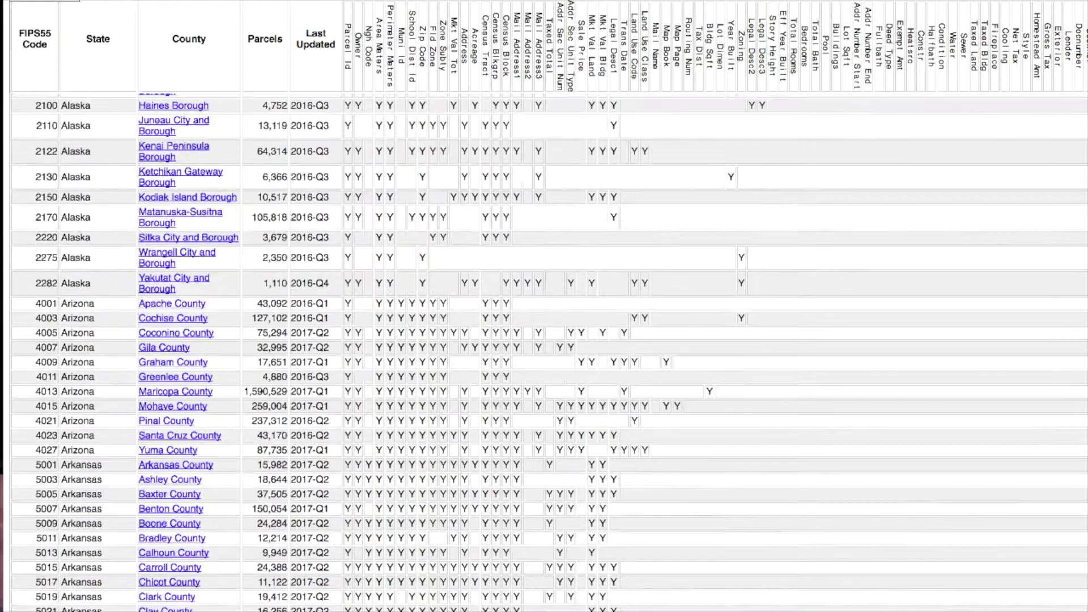
scroll(544, 340, down, 20)
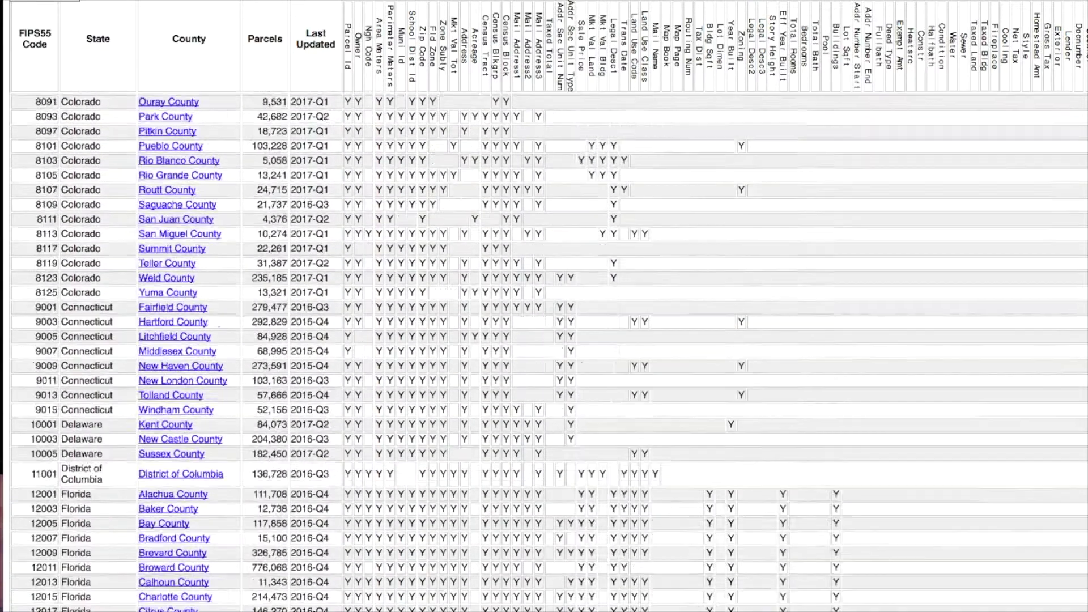
scroll(544, 340, down, 2)
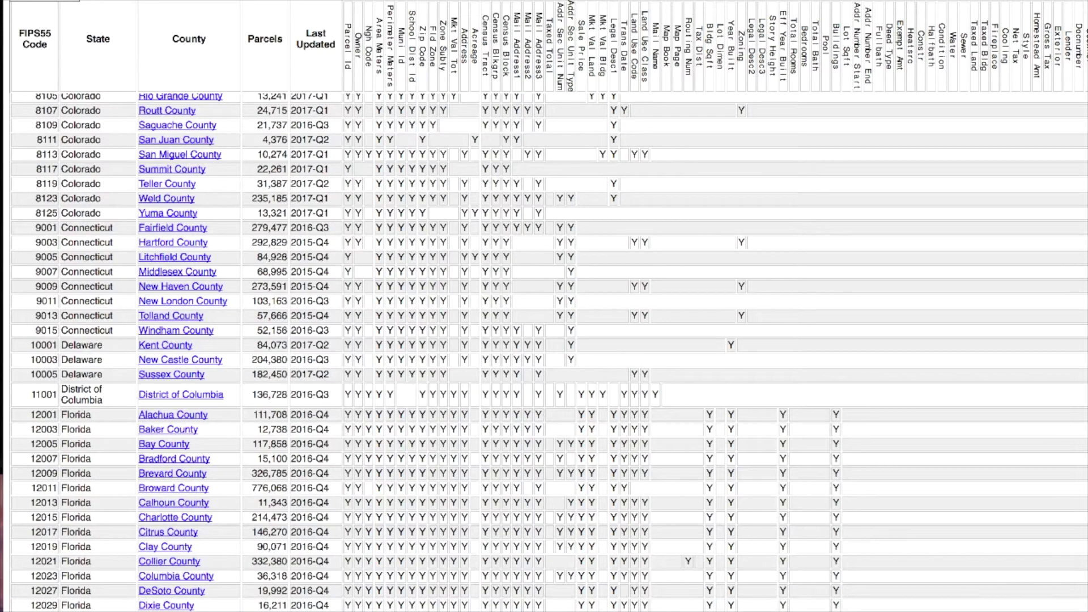
scroll(544, 351, down, 2)
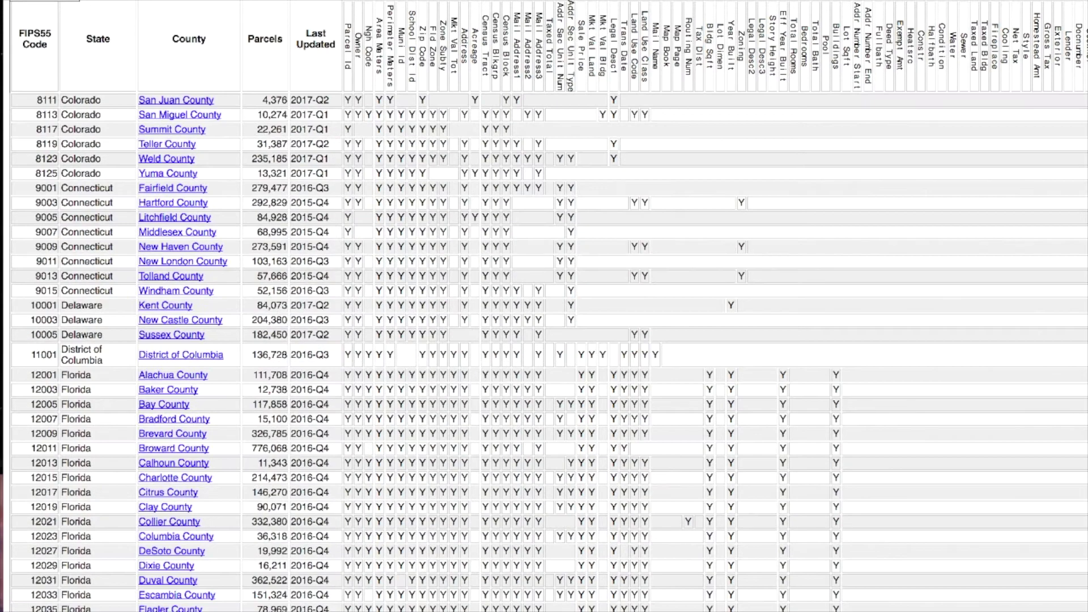
scroll(544, 352, down, 20)
scroll(544, 352, down, 20)
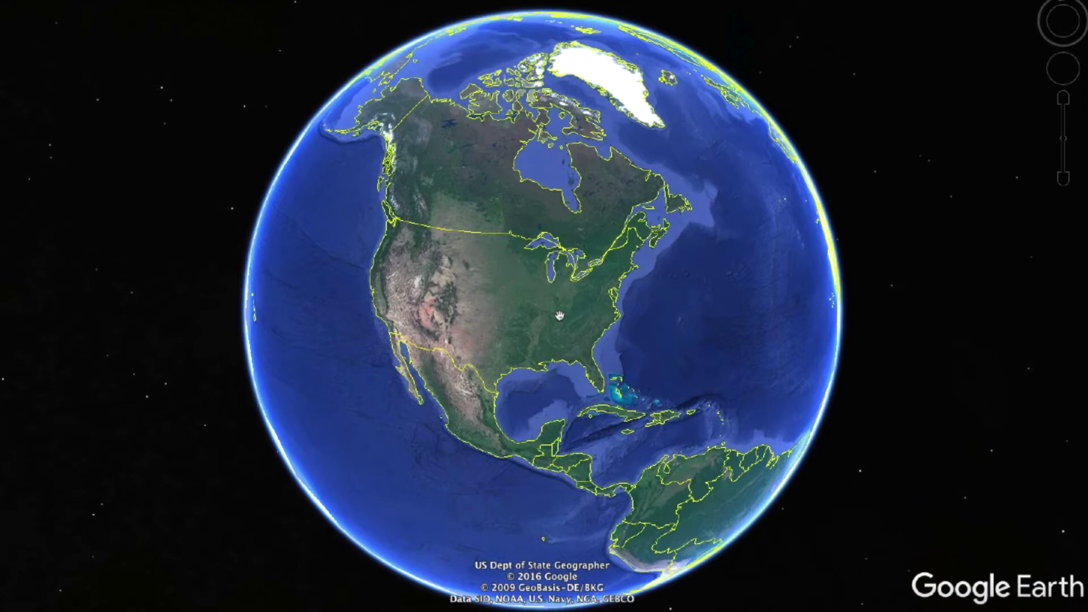
- Zoom in from North America to Salem, Illinois until parcel outlines and addresses load
scroll(510, 311, up, 5)
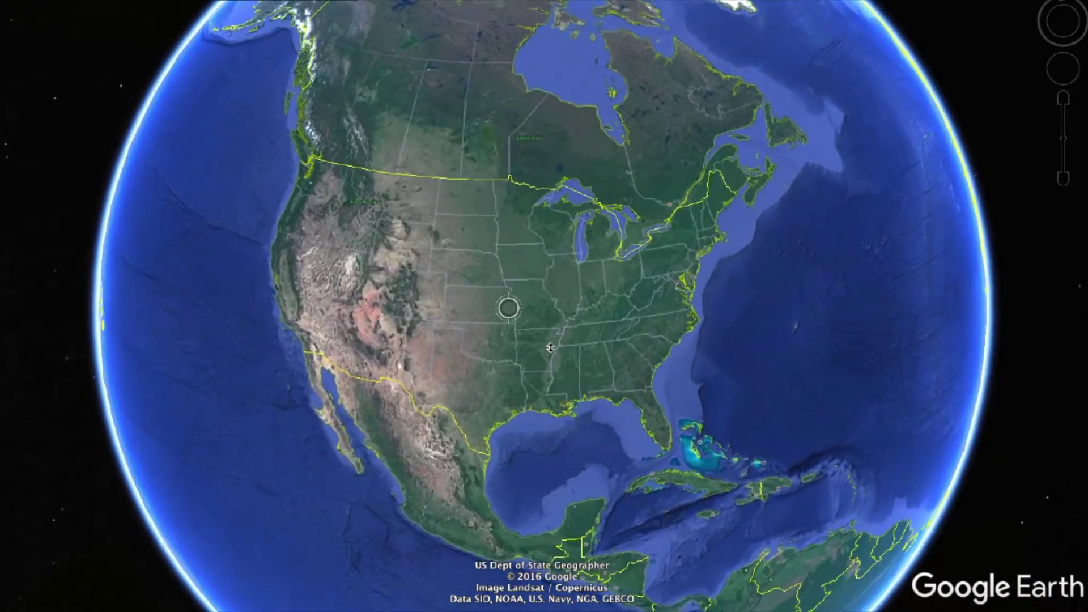
scroll(585, 328, up, 3)
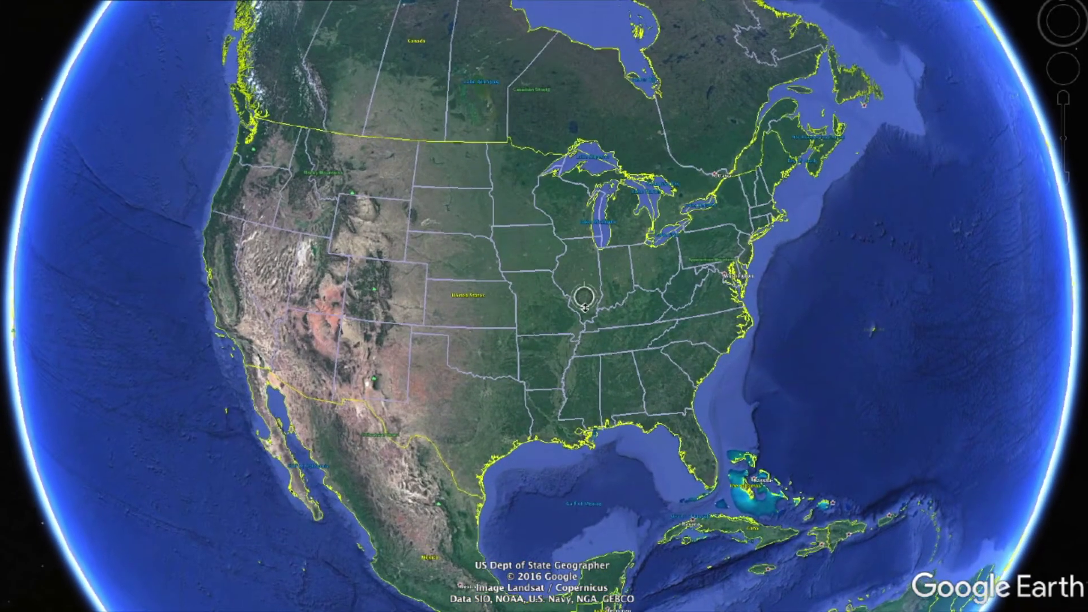
scroll(584, 329, up, 5)
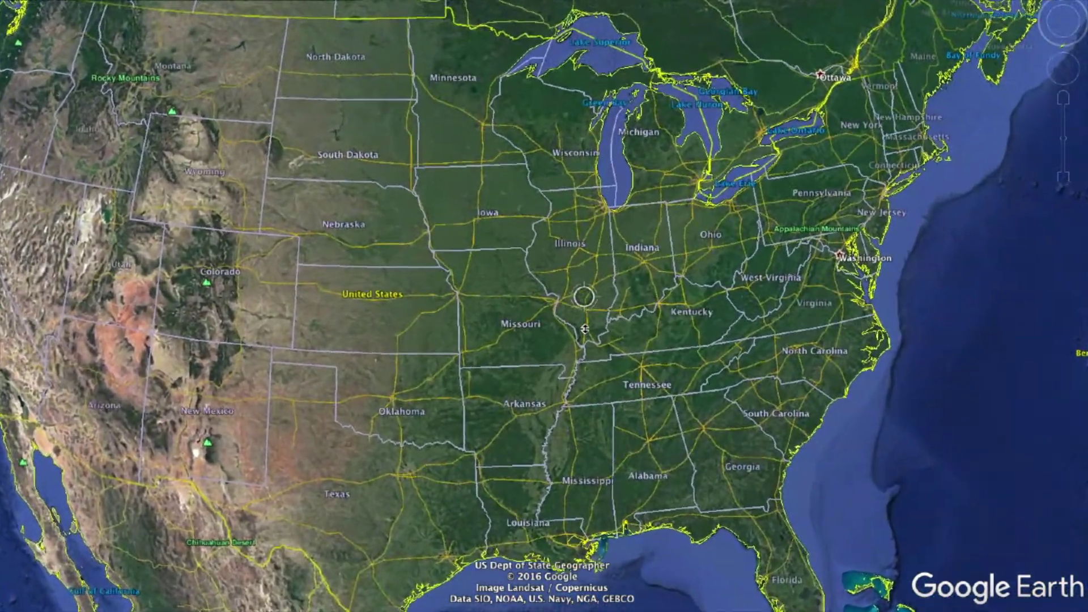
scroll(585, 333, up, 5)
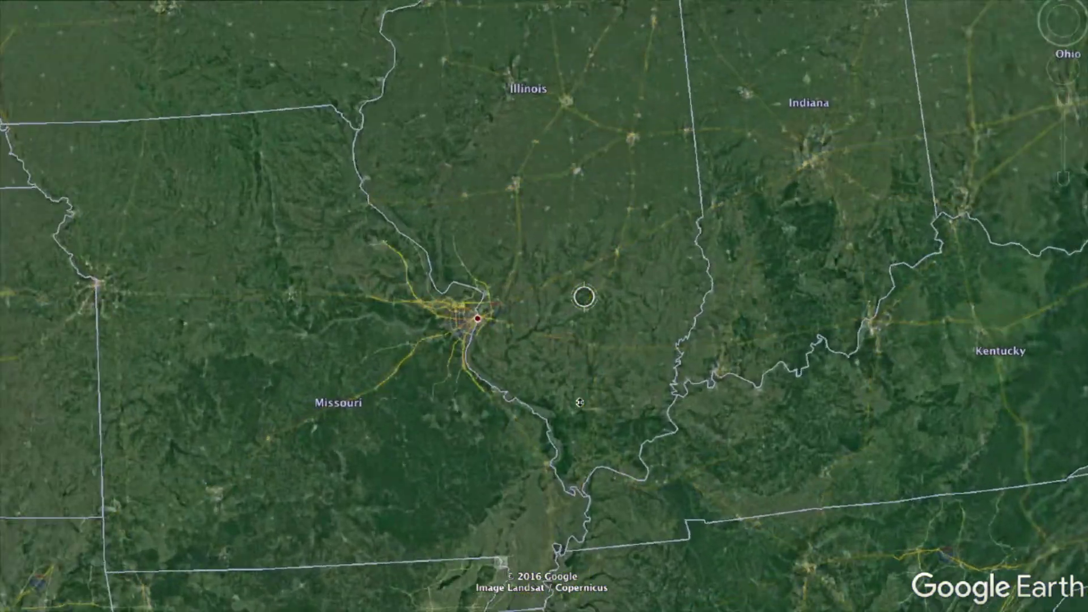
scroll(579, 402, up, 2)
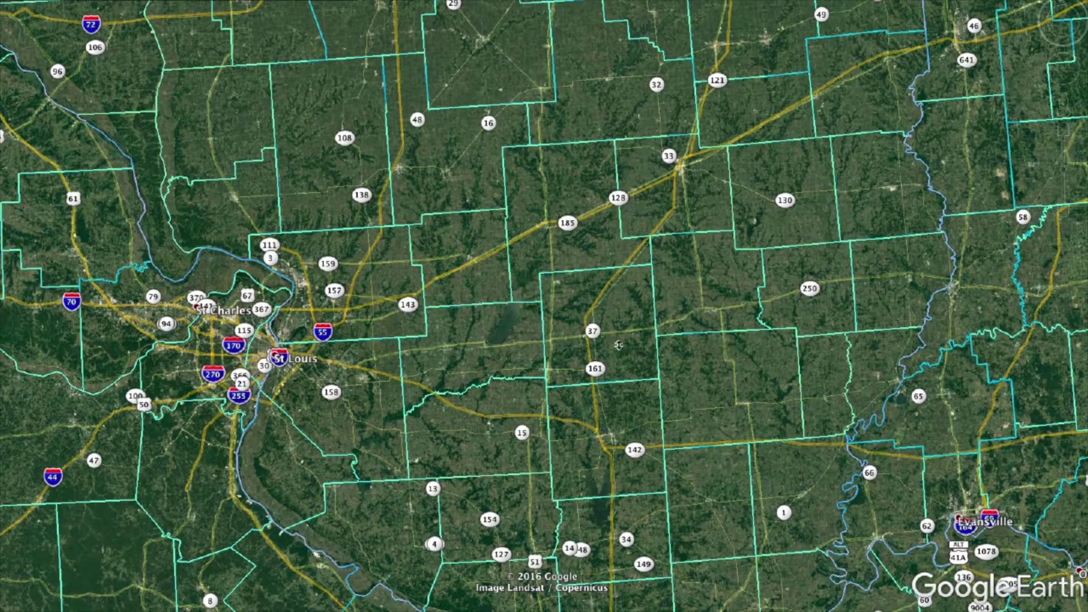
scroll(621, 345, up, 3)
scroll(618, 344, up, 2)
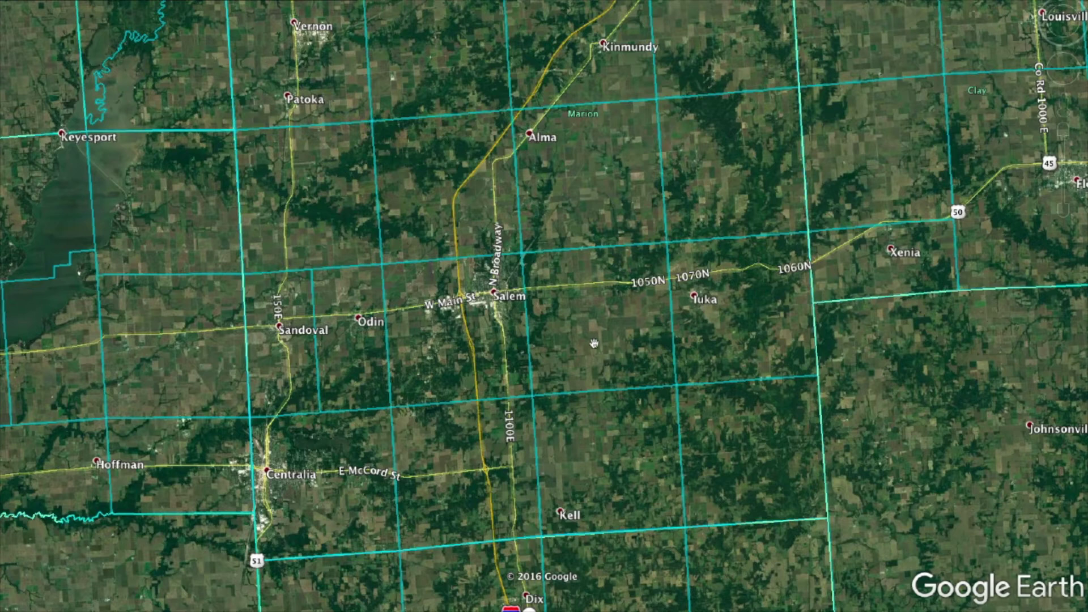
scroll(586, 337, up, 3)
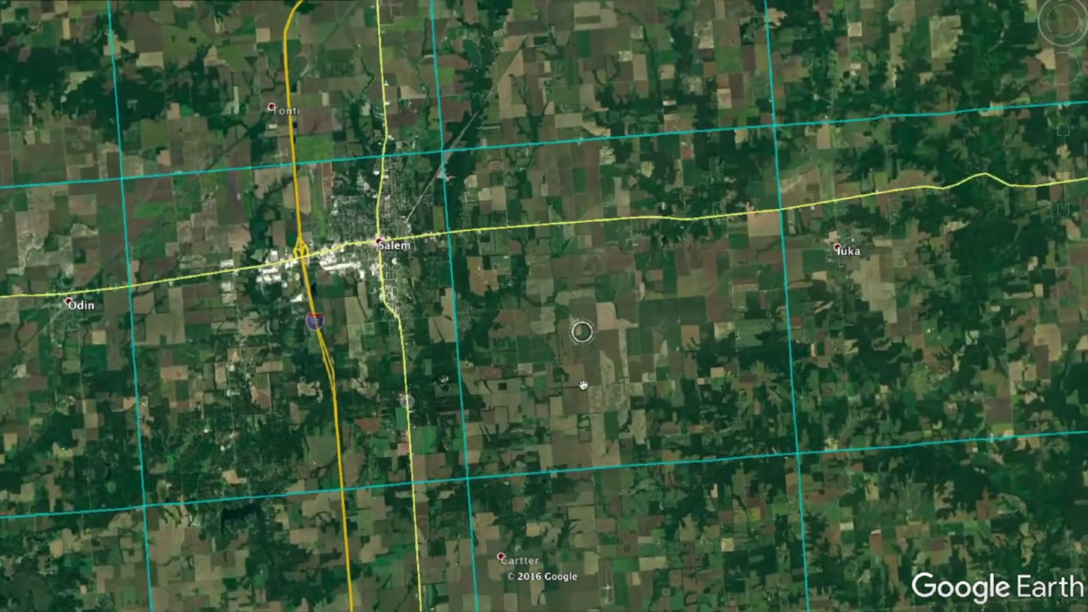
scroll(355, 301, up, 3)
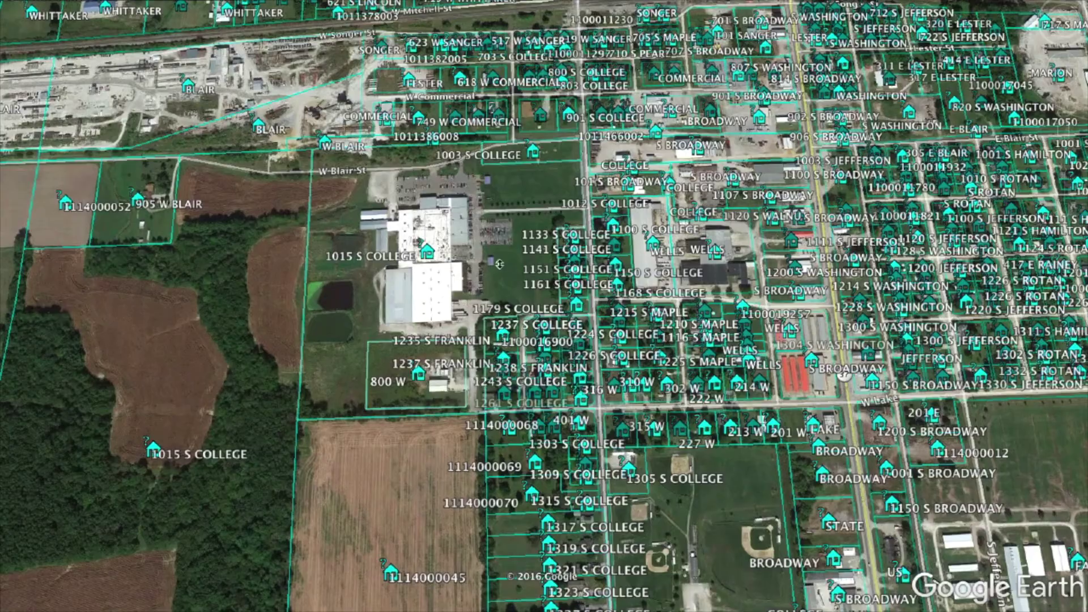
scroll(501, 255, up, 2)
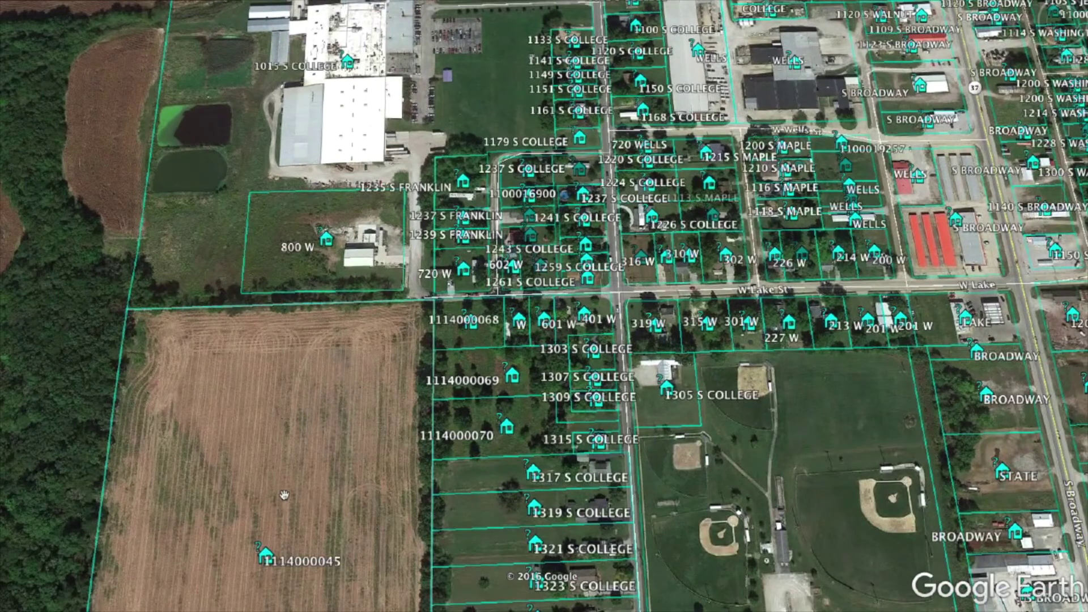
click(265, 557)
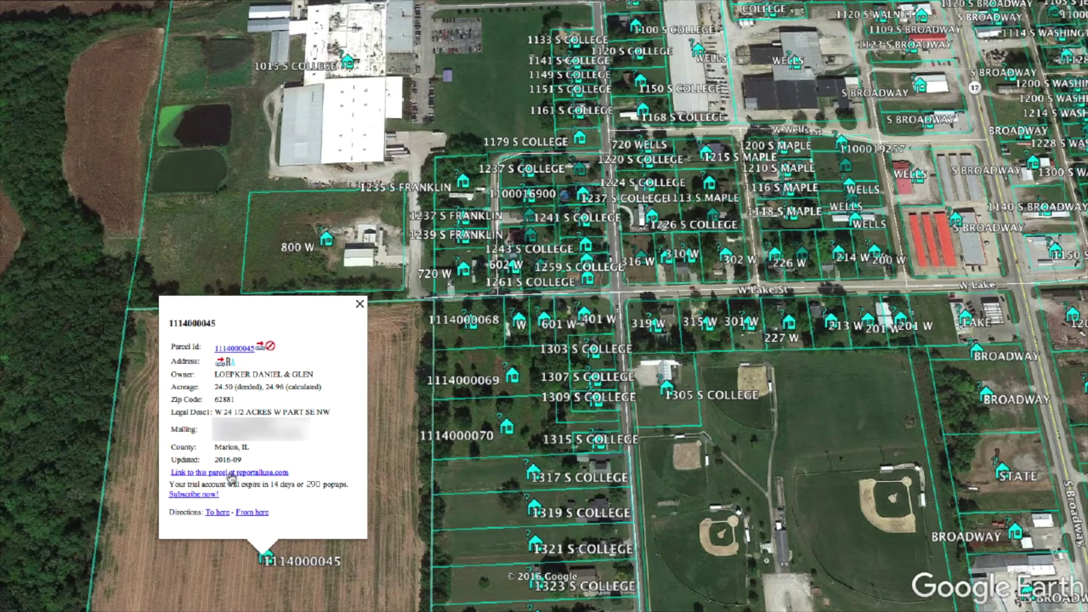
click(235, 350)
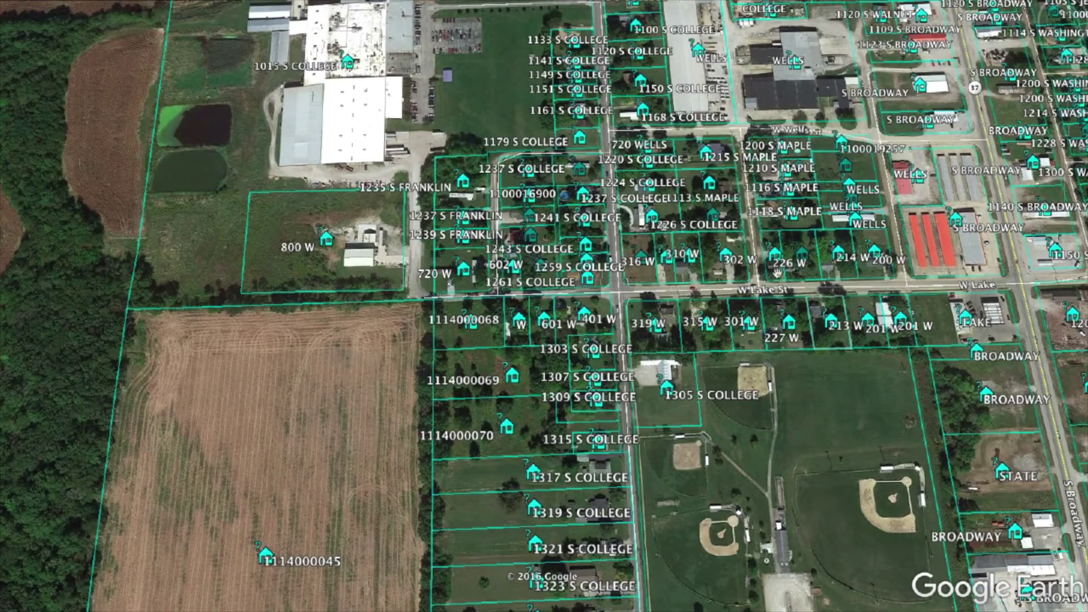
click(266, 555)
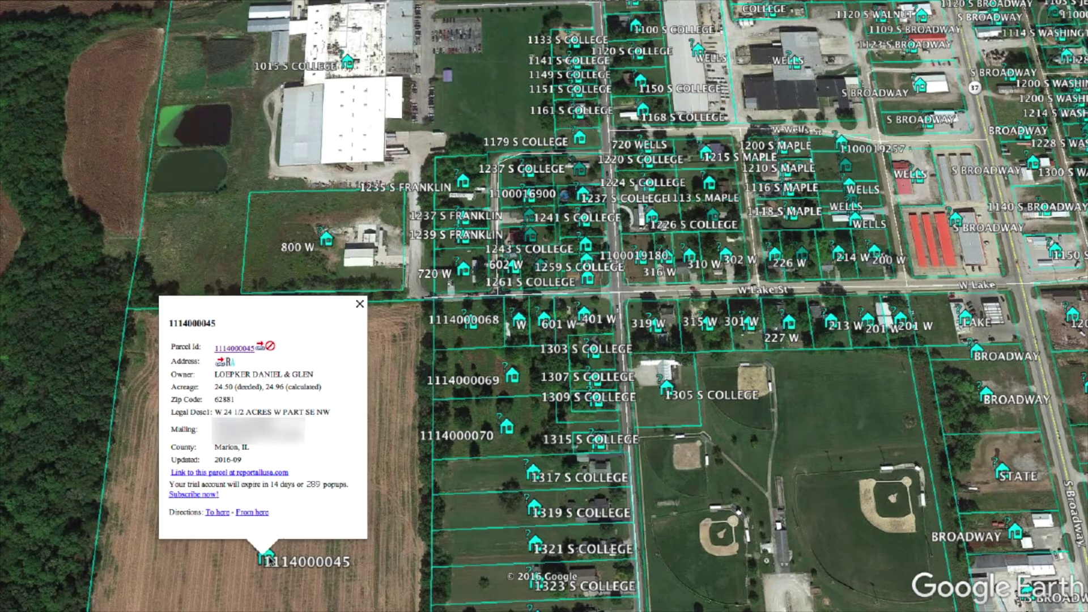
click(381, 270)
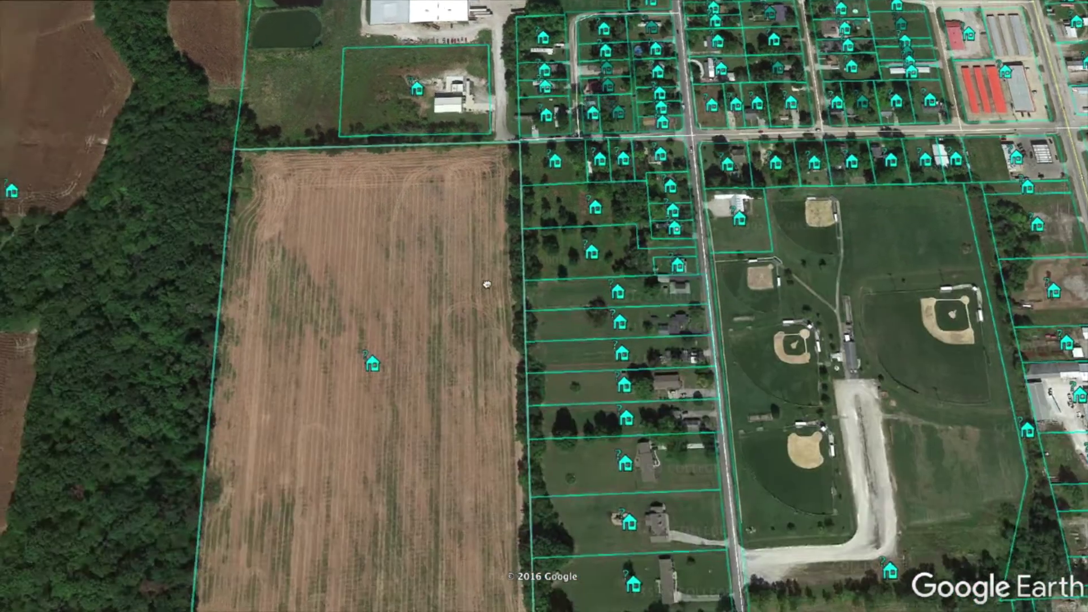
- Centre the large field parcel and tilt the view so the town lies beyond it
drag(486, 285, 549, 249)
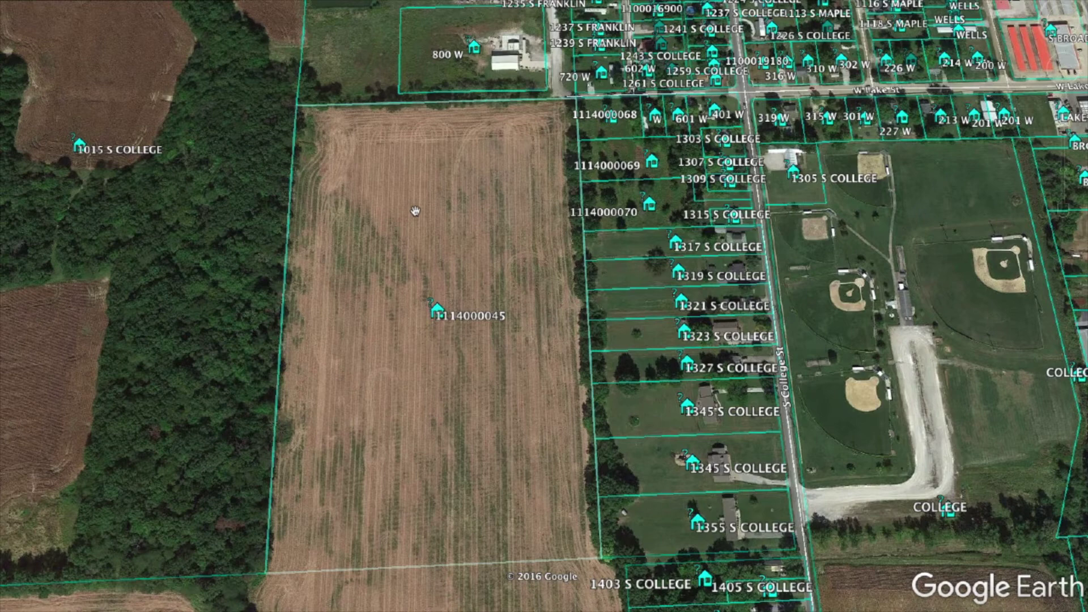
drag(418, 224, 417, 98)
middle_drag(417, 98, 493, 7)
drag(493, 7, 490, 205)
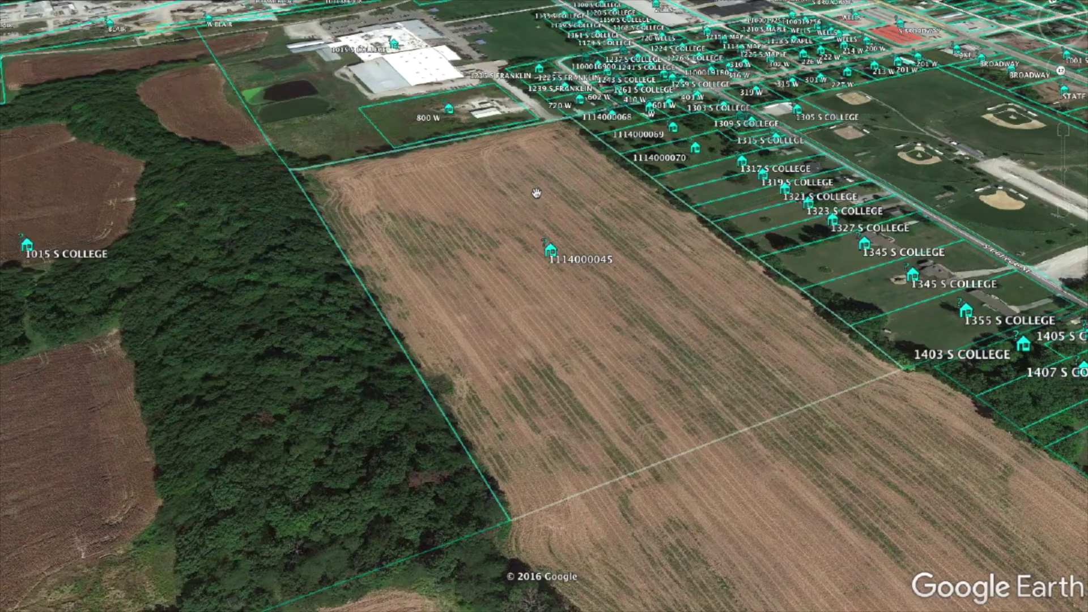
- Zoom out to a regional view around Salem showing county lines
scroll(593, 398, down, 10)
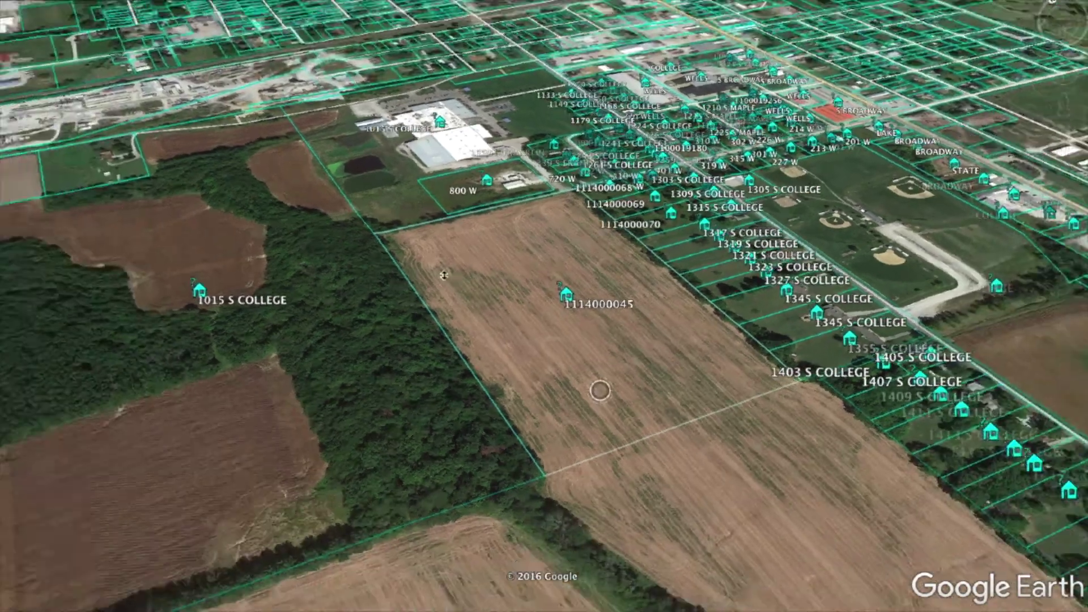
scroll(600, 397, down, 10)
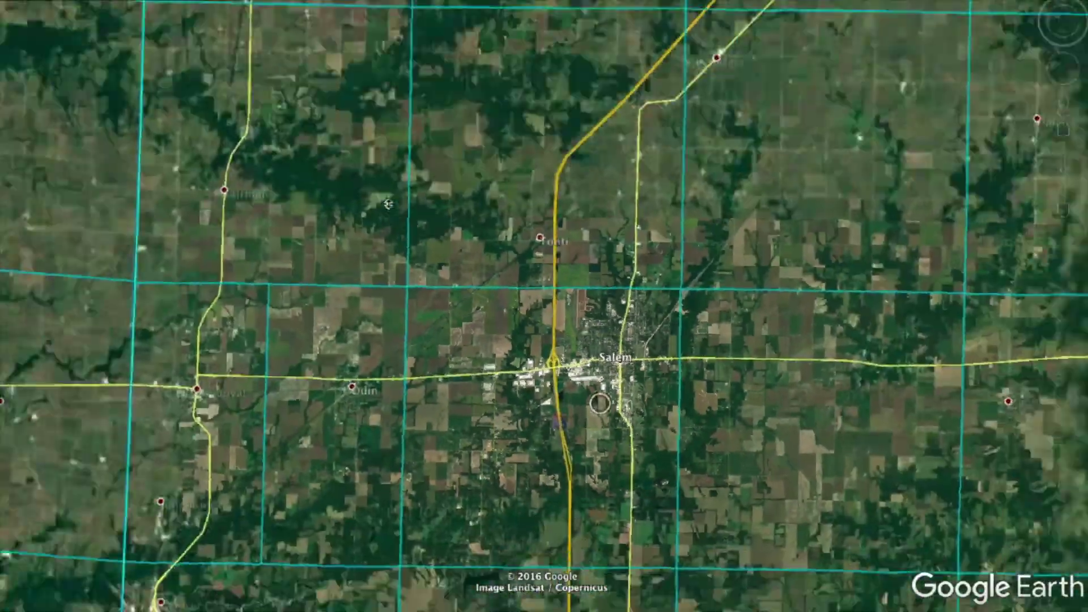
scroll(597, 402, down, 10)
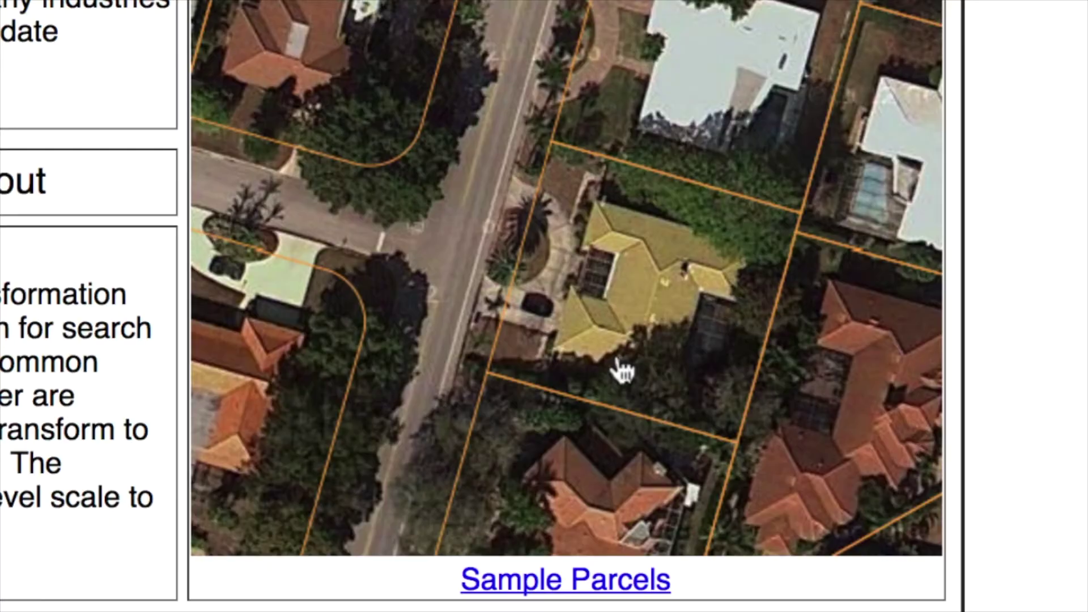
- Scroll the National Parcel Database page down to the Fresh Data coverage map
scroll(635, 385, down, 5)
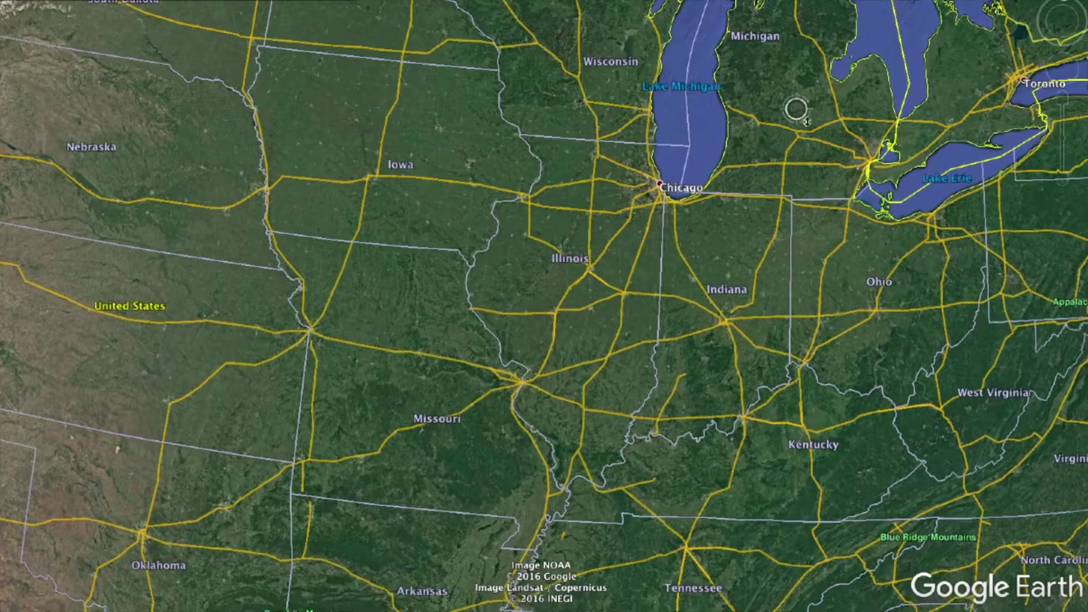
- Zoom toward northern Michigan and recentre on downtown Traverse City's labelled parcels
scroll(796, 108, up, 5)
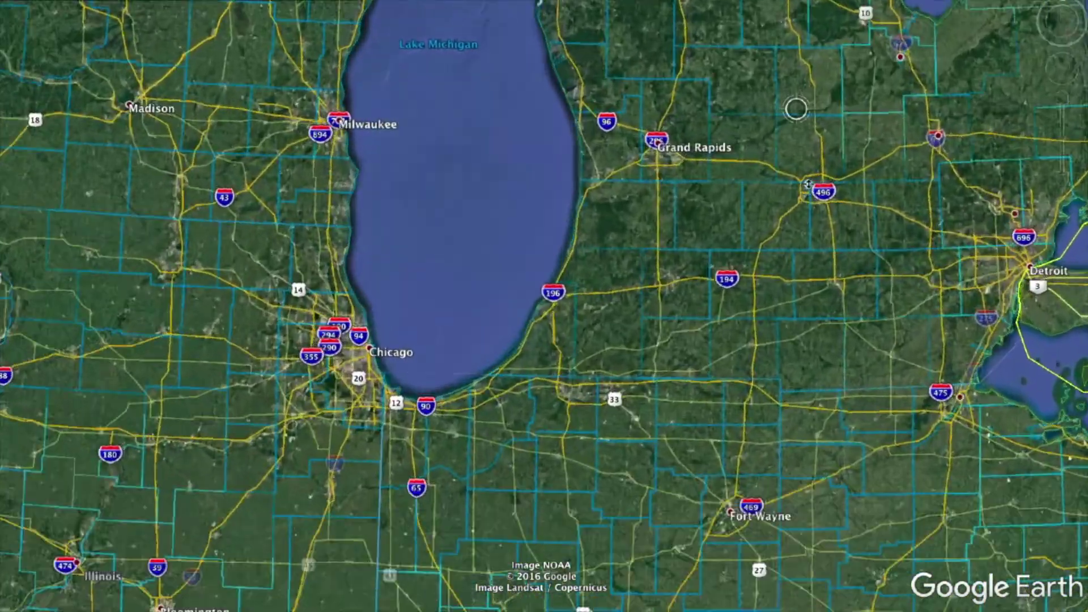
scroll(796, 108, up, 5)
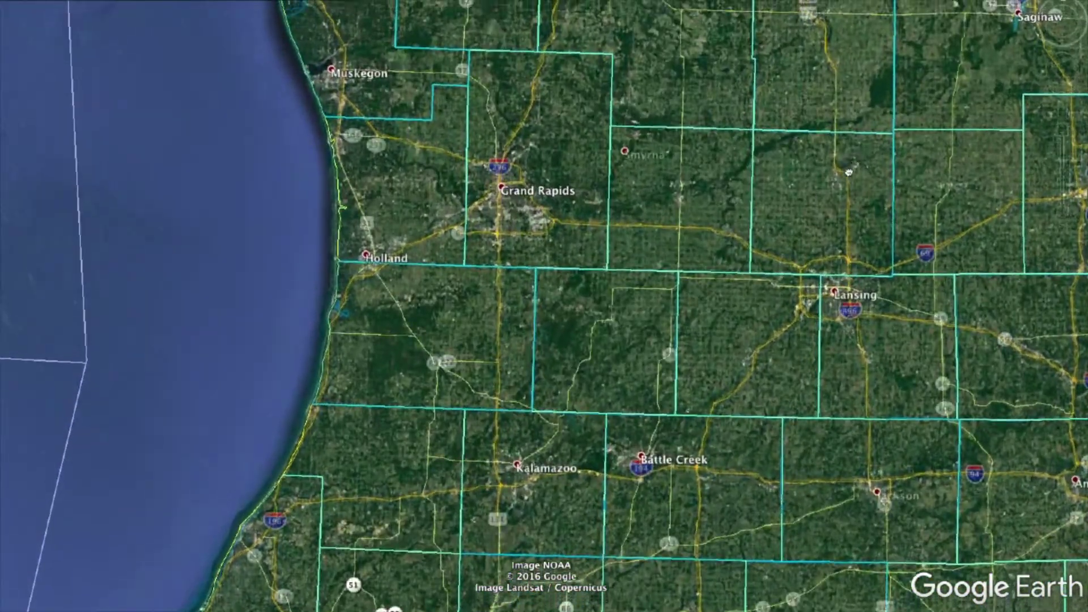
drag(799, 184, 800, 324)
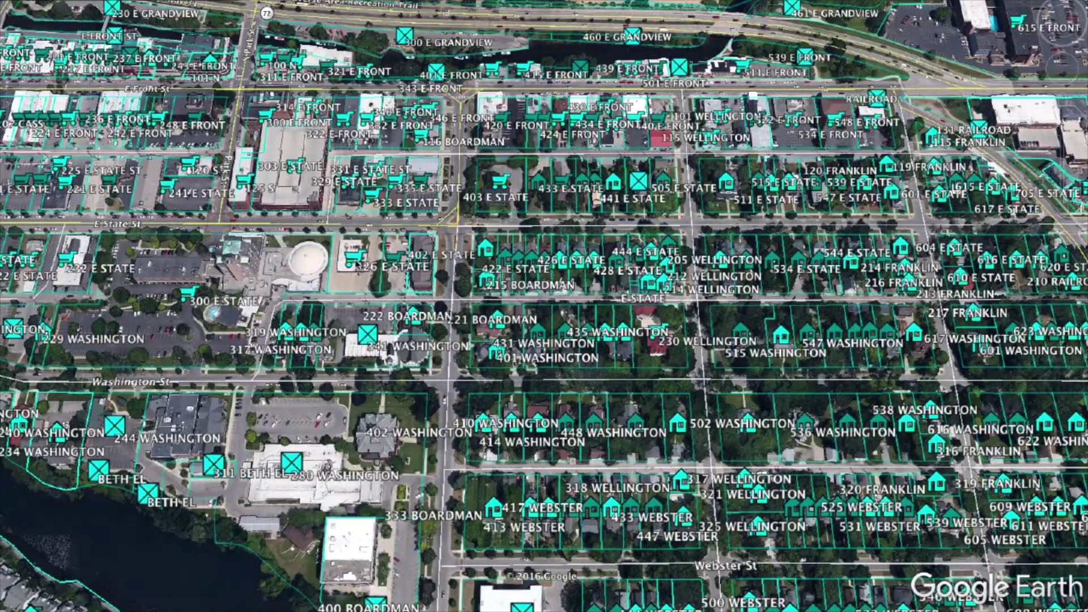
click(354, 259)
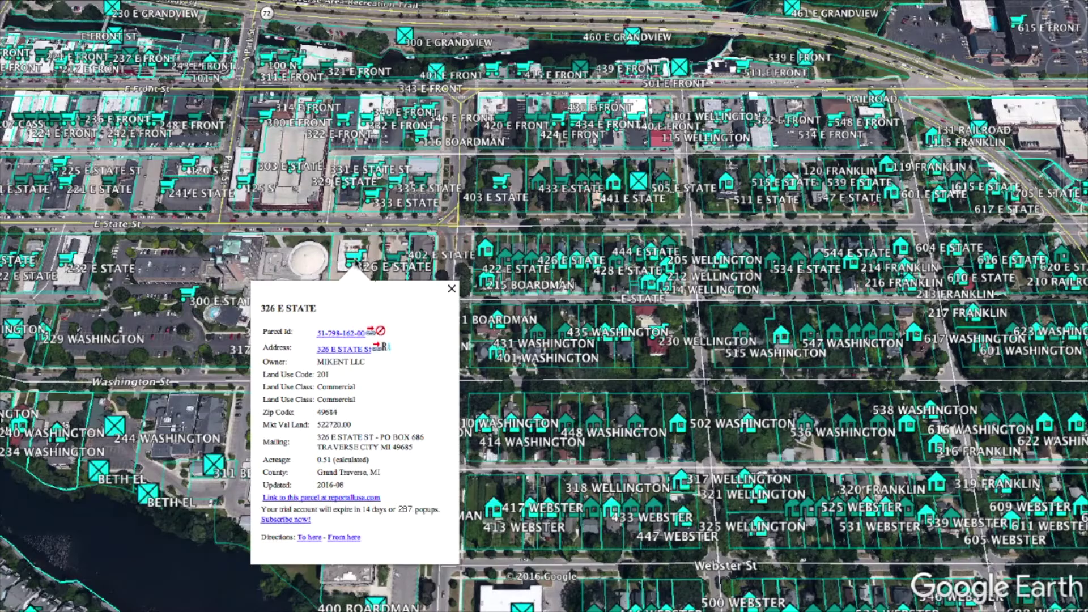
click(451, 289)
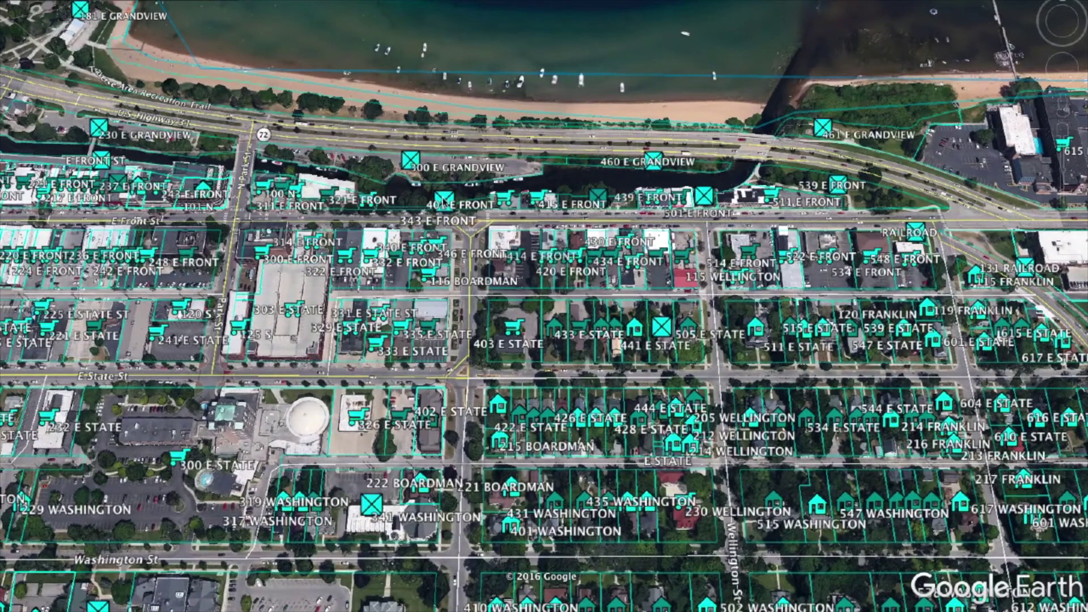
click(444, 214)
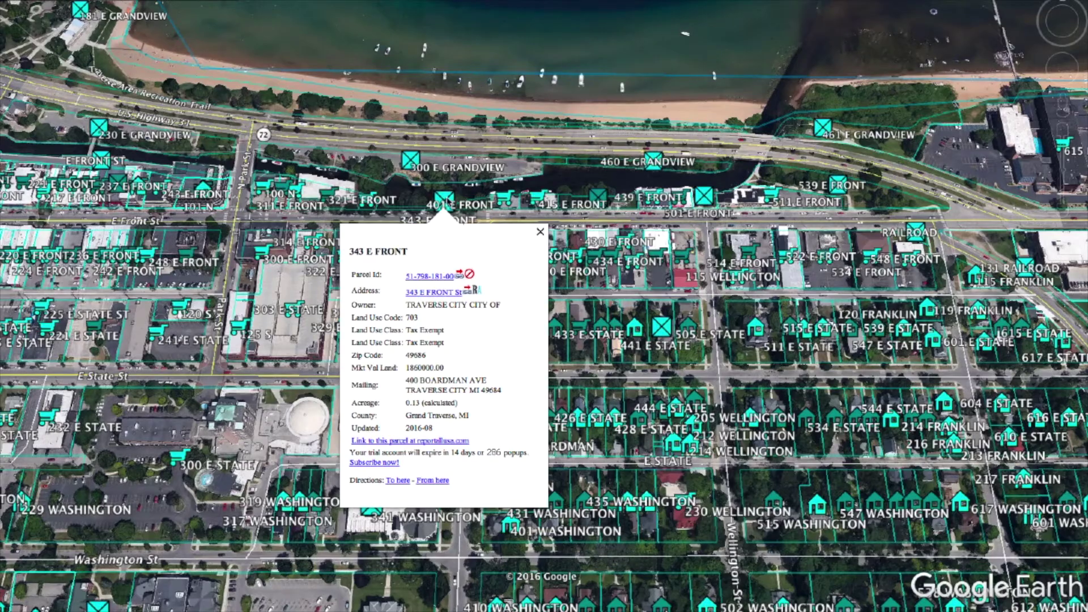
click(540, 231)
scroll(520, 377, down, 5)
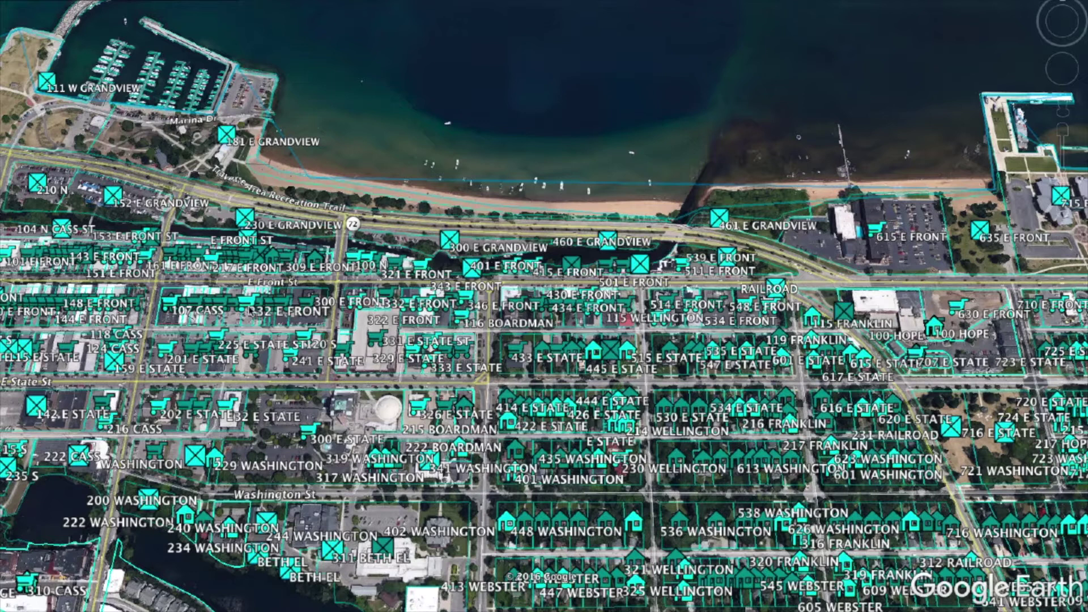
click(414, 352)
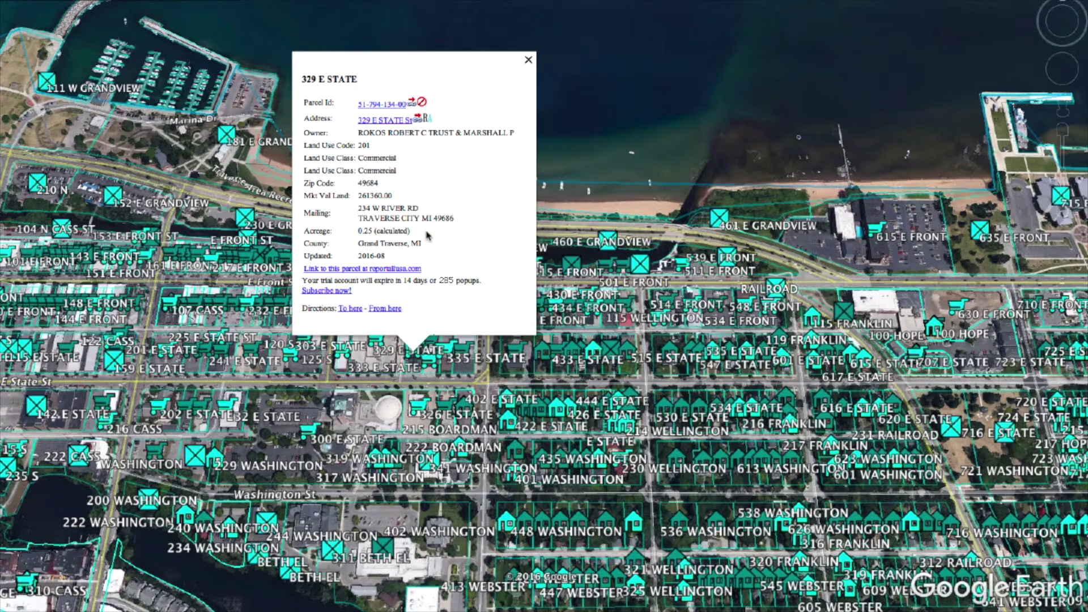
click(528, 60)
- Zoom out from Traverse City past the Great Lakes to the whole continental US
scroll(584, 310, down, 10)
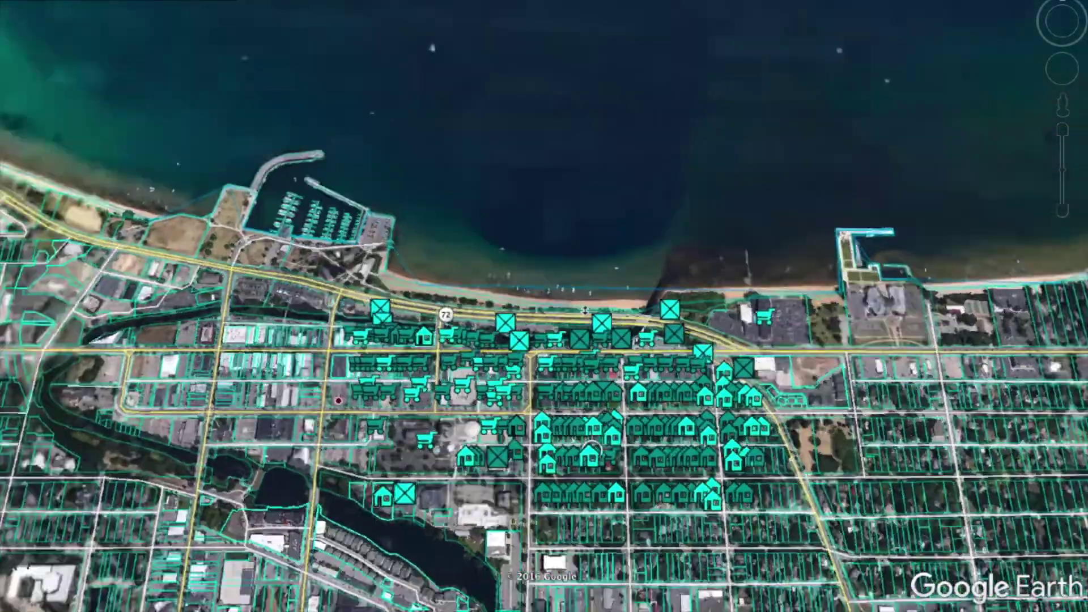
scroll(584, 310, down, 10)
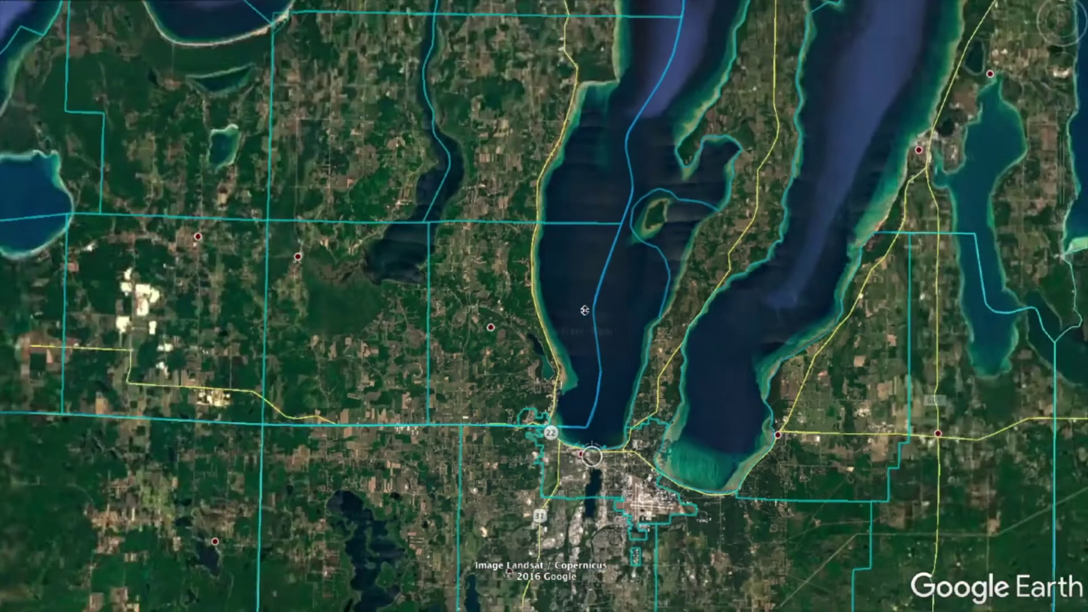
scroll(584, 310, down, 5)
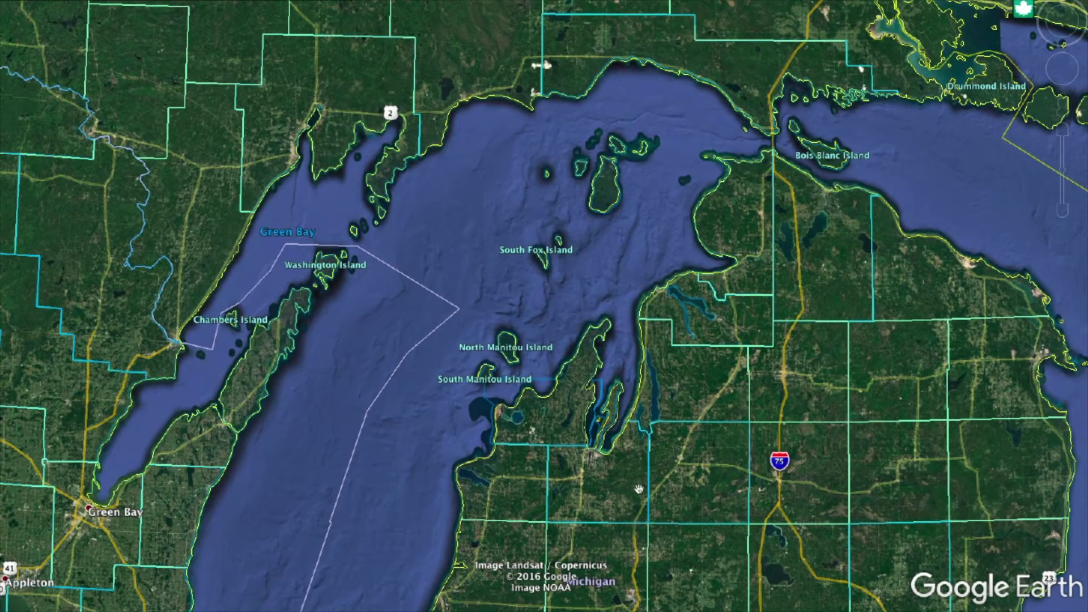
scroll(631, 515, down, 2)
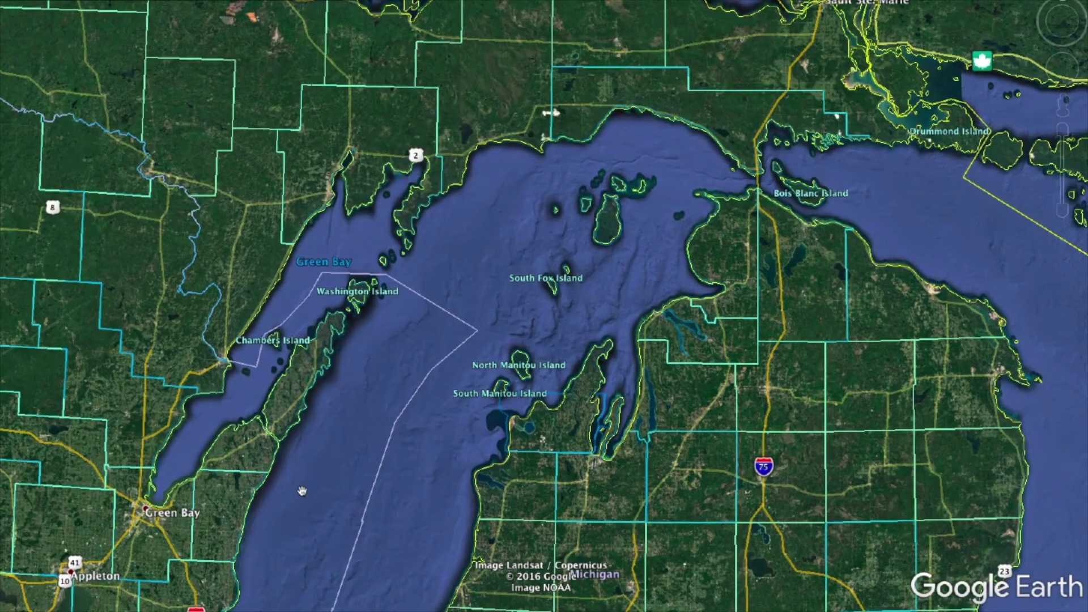
drag(298, 490, 668, 406)
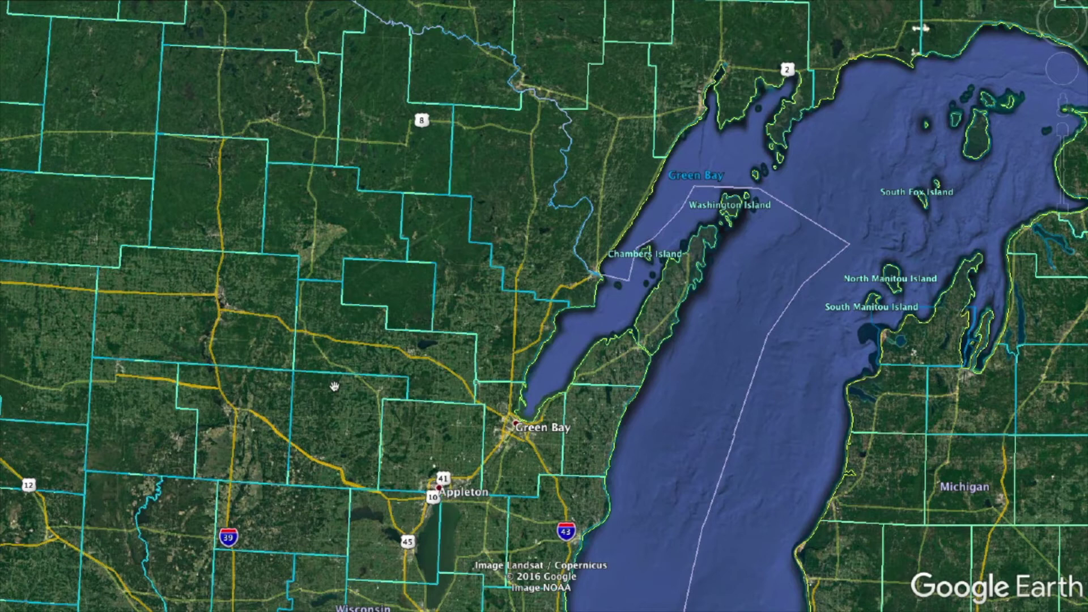
scroll(264, 465, down, 3)
scroll(262, 465, down, 3)
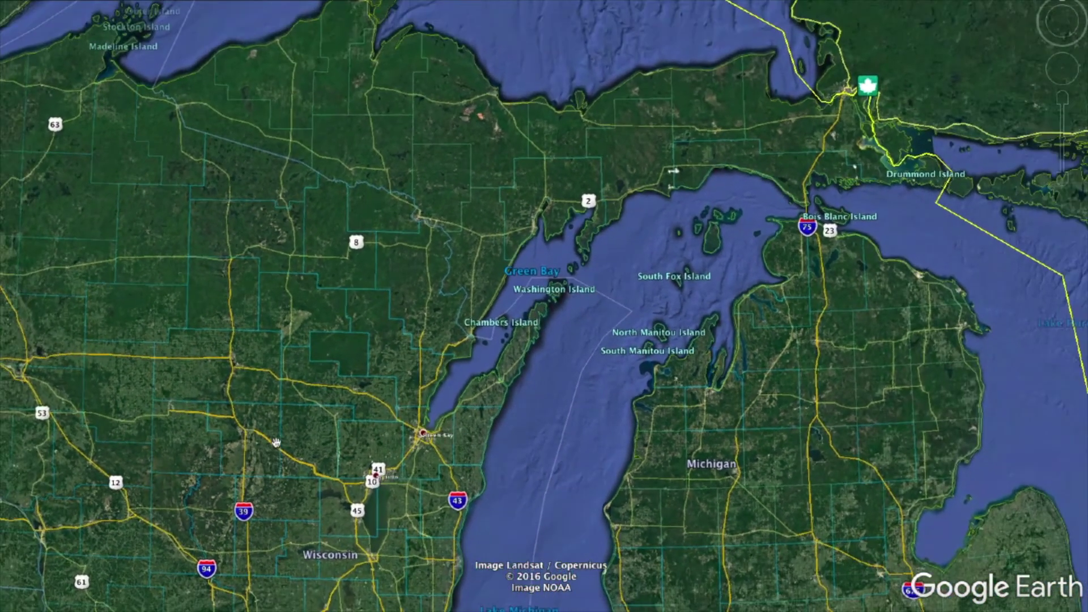
scroll(276, 453, down, 5)
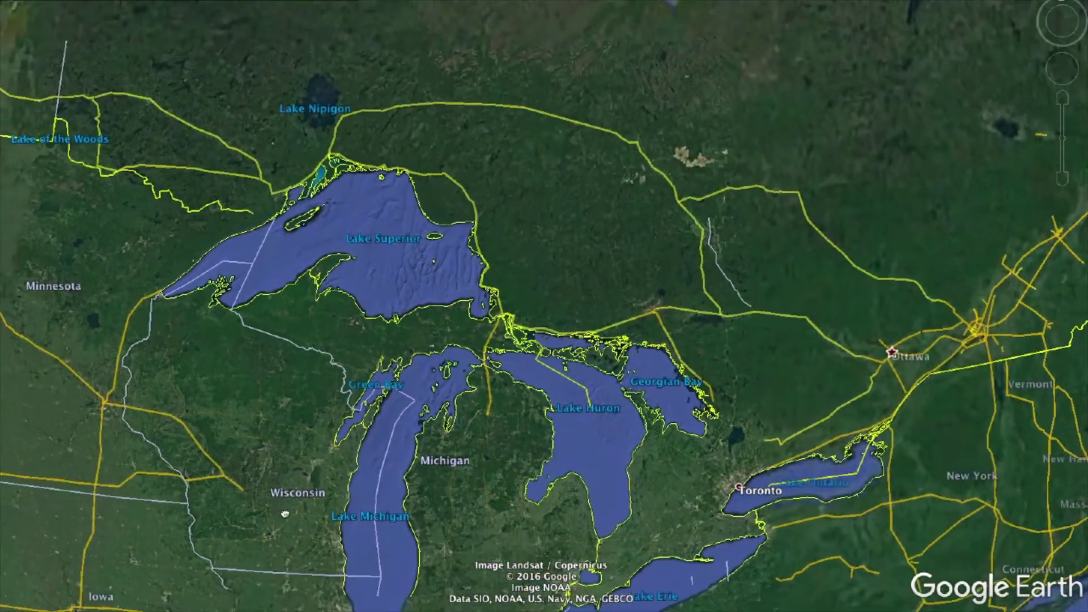
drag(284, 514, 391, 244)
scroll(478, 492, down, 2)
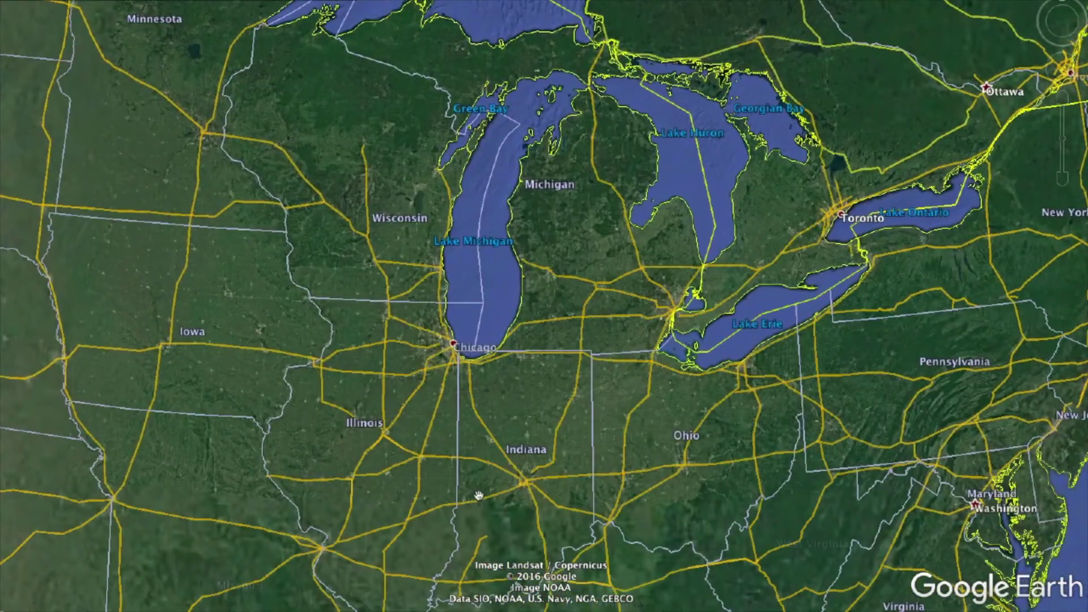
scroll(491, 455, down, 2)
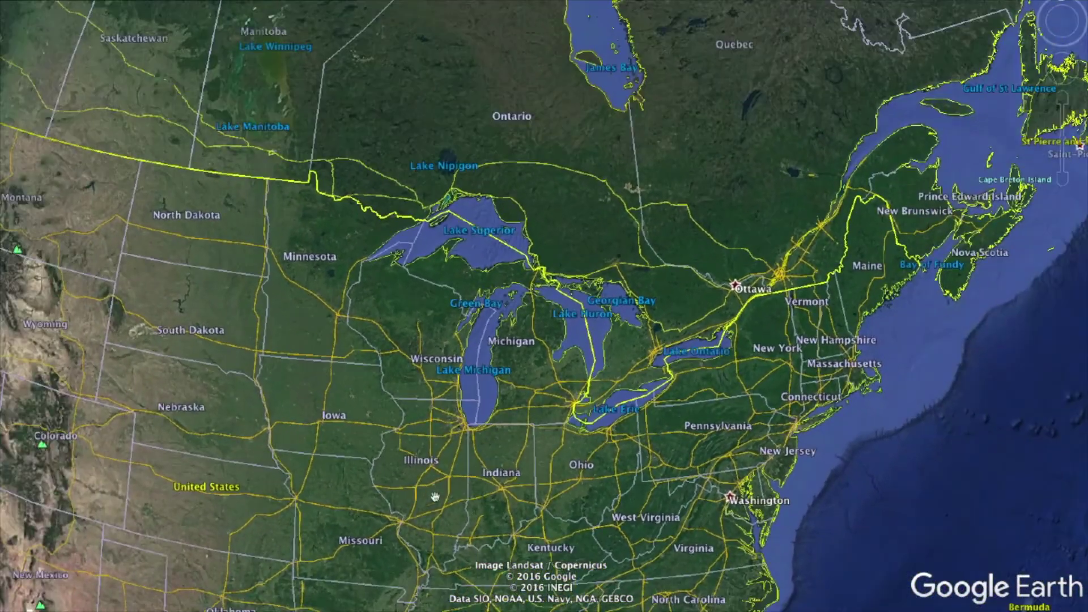
drag(511, 415, 549, 368)
drag(353, 438, 543, 441)
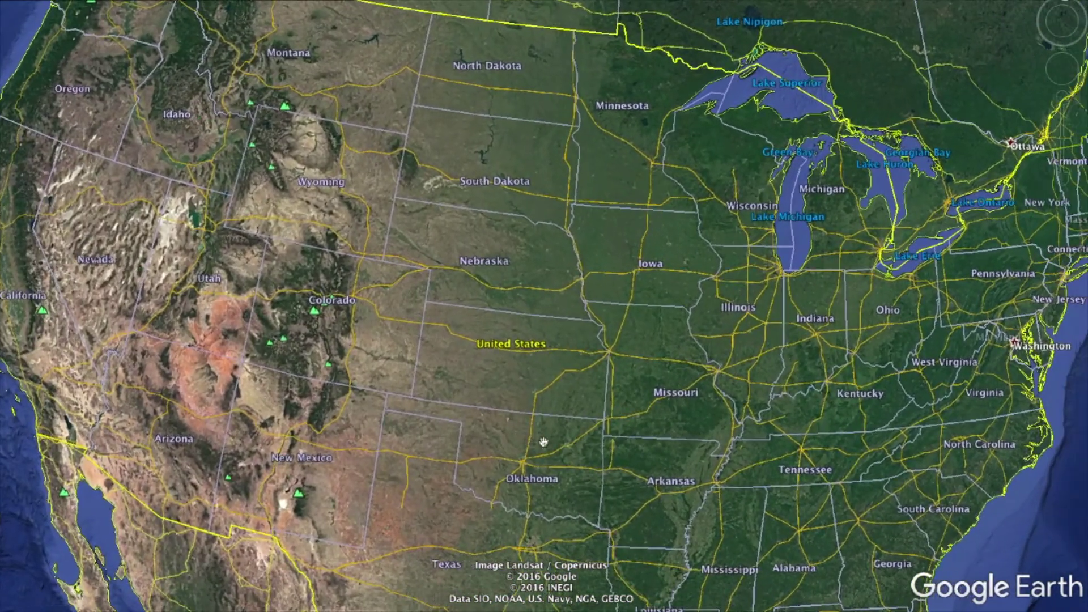